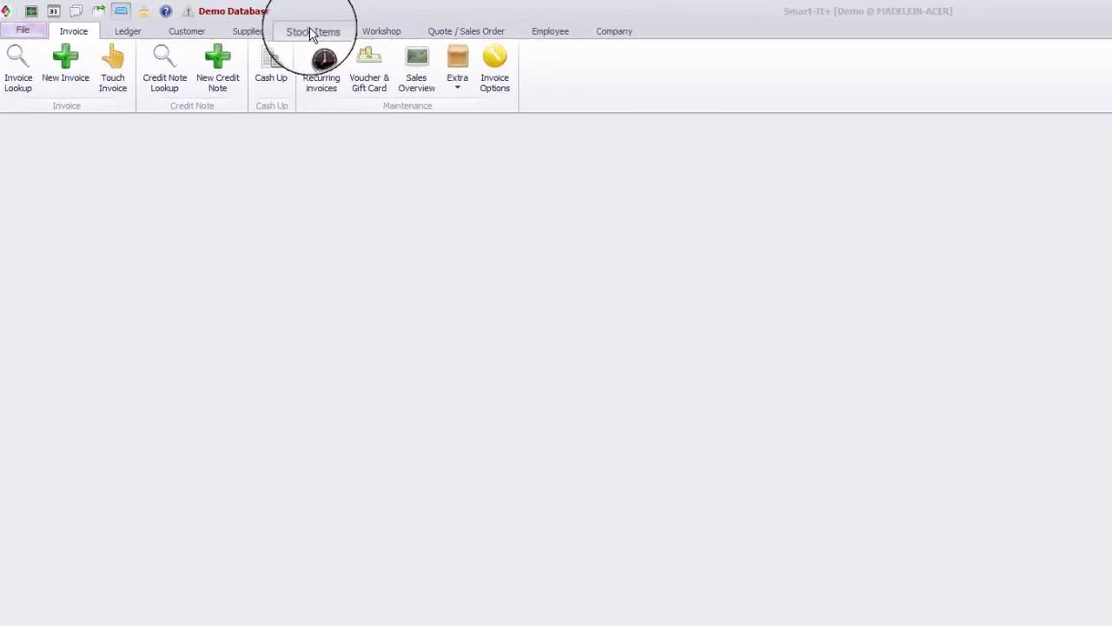
Start a new stock item and quick-generate its item code.
{"action": "left_click", "coordinate": [311, 33]}
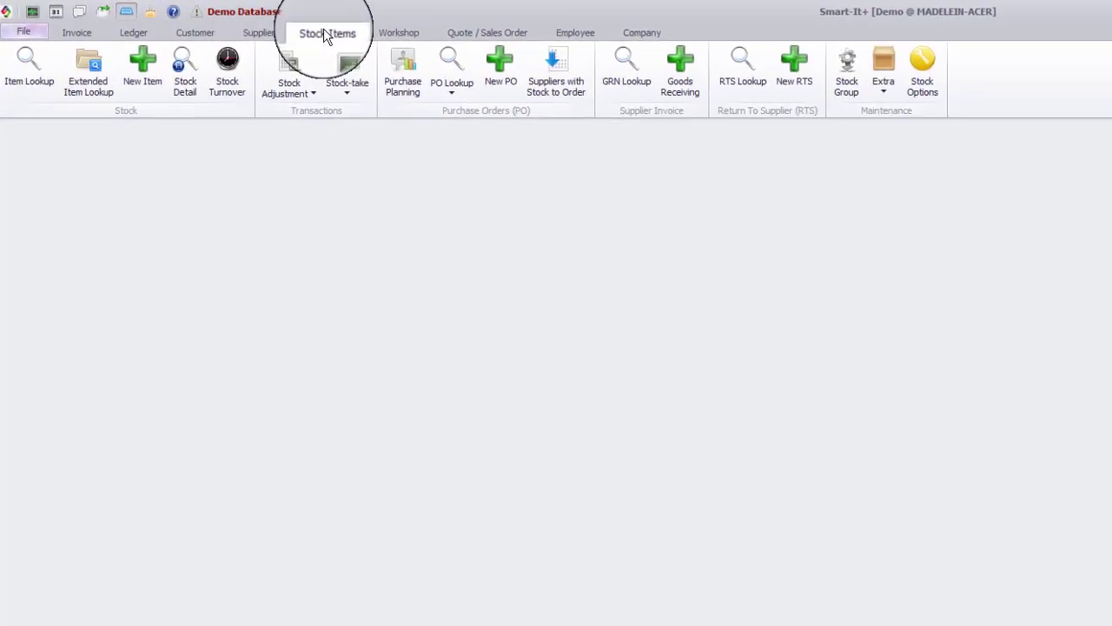
{"action": "left_click", "coordinate": [160, 77]}
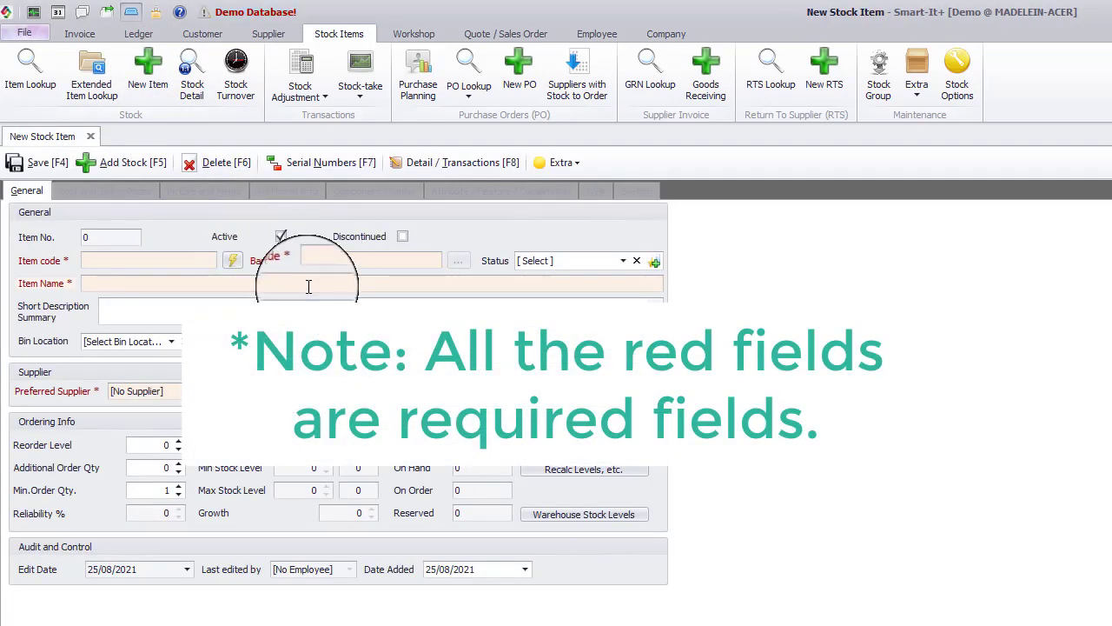
{"action": "left_click", "coordinate": [172, 259]}
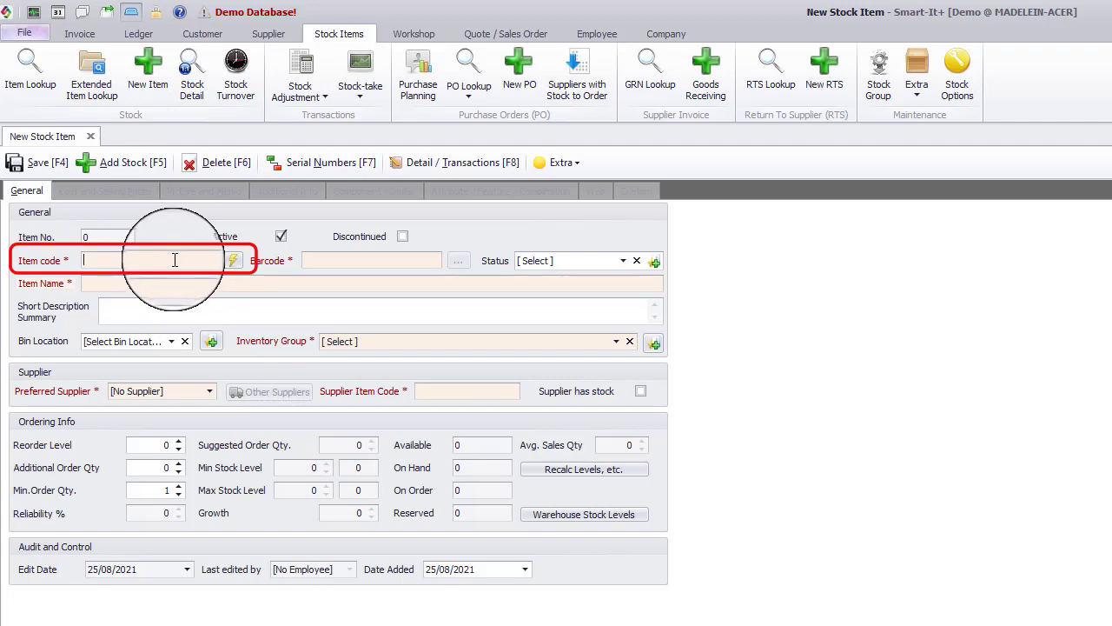
{"action": "left_click", "coordinate": [233, 261]}
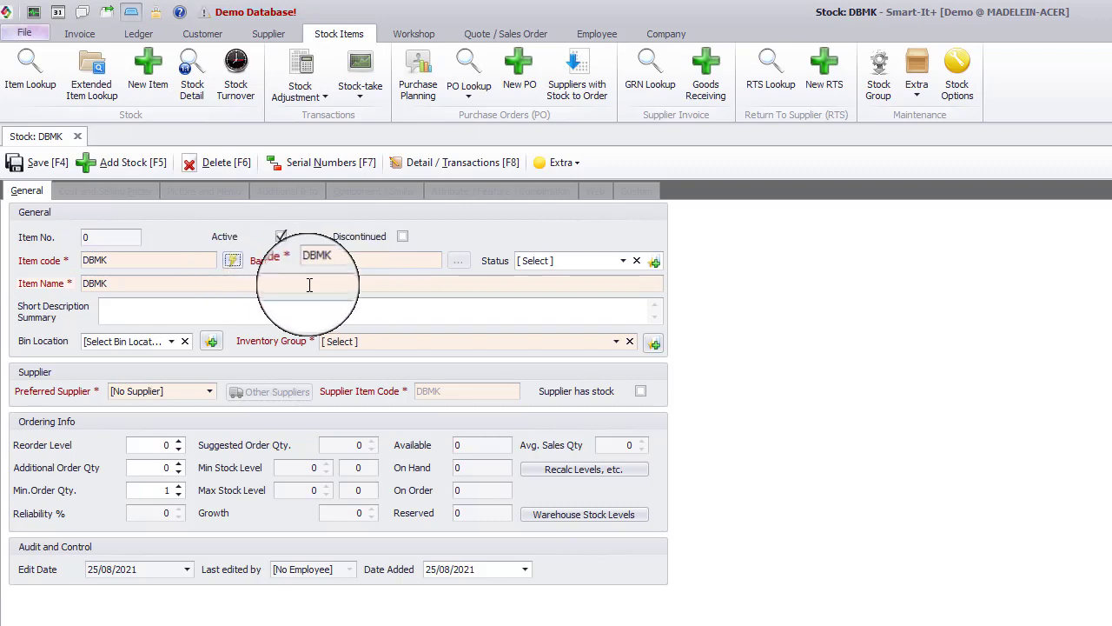
Replace the item name with Pink T-shirt.
{"action": "left_click", "coordinate": [263, 284]}
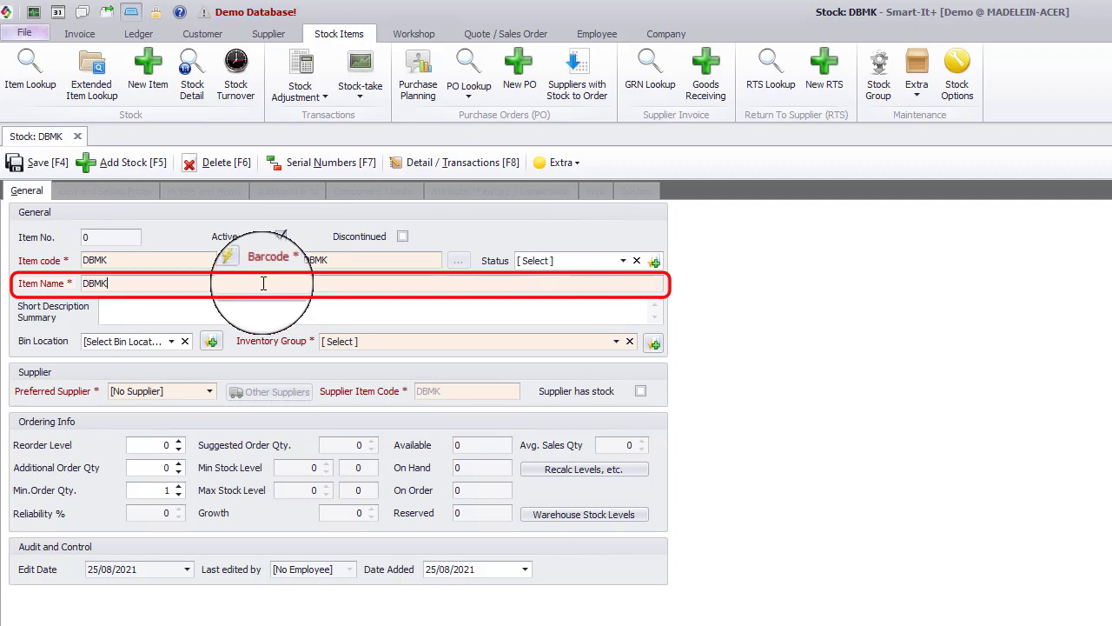
{"action": "key", "text": "ctrl+a"}
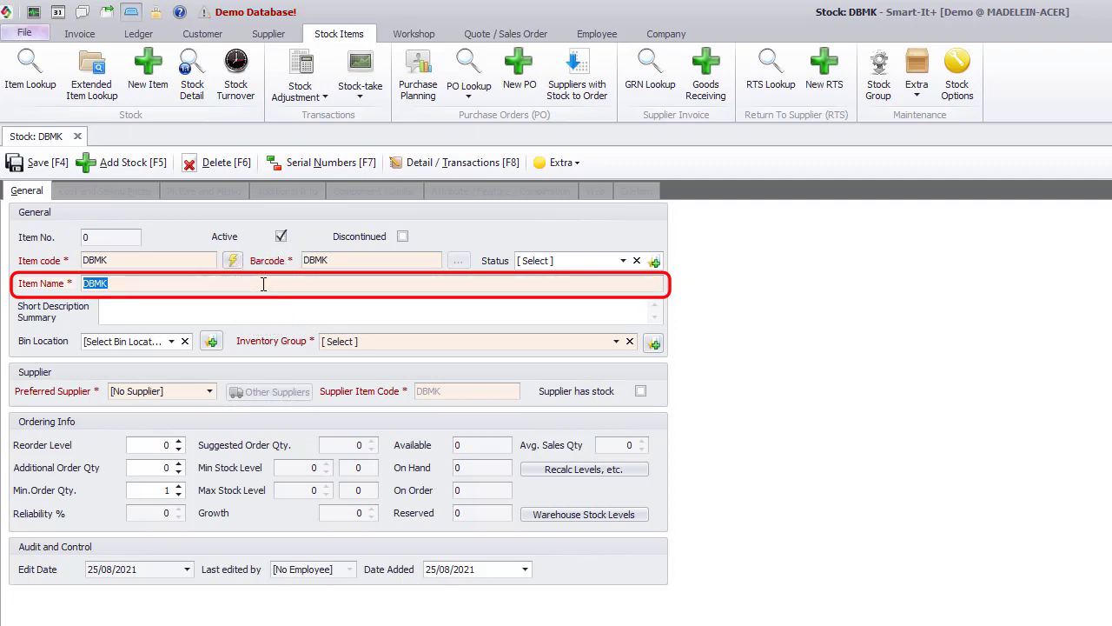
{"action": "type", "text": "Pink T-shir"}
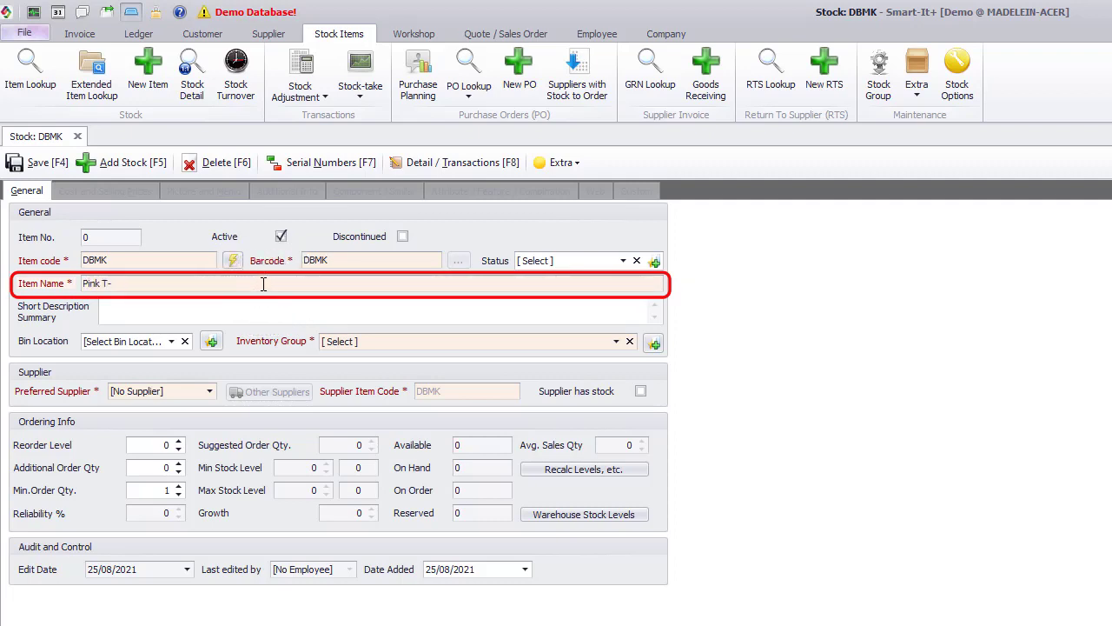
{"action": "type", "text": "t"}
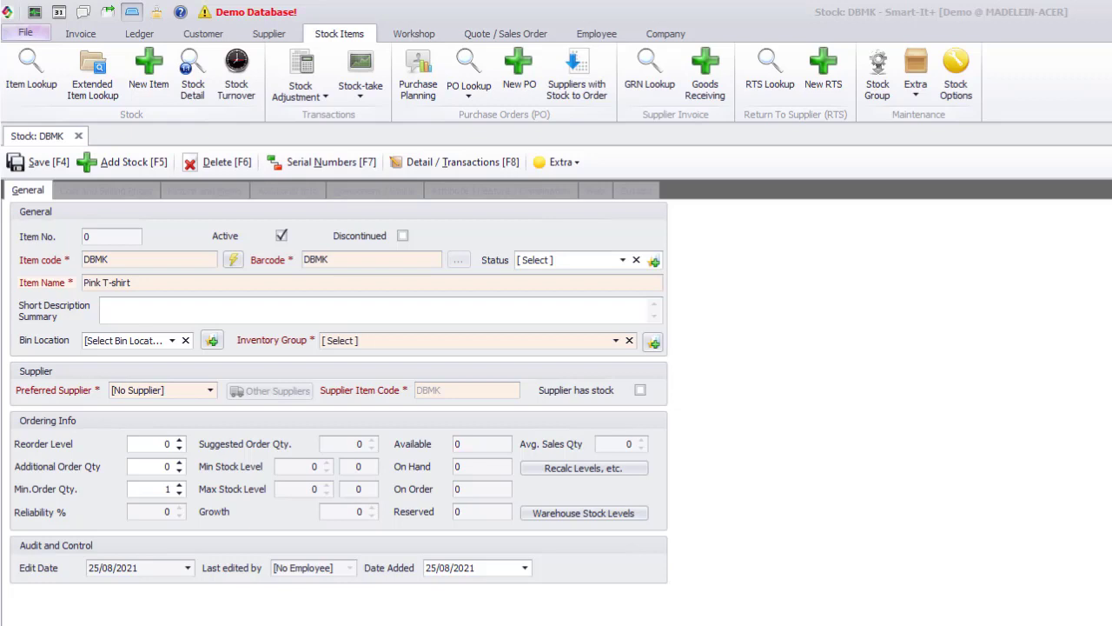
Enter the short description Pink V-neck T-shirt and set the inventory group to T-shirt > V-neck.
{"action": "type", "text": "Pink V-neck T-shirt"}
{"action": "left_click", "coordinate": [615, 340]}
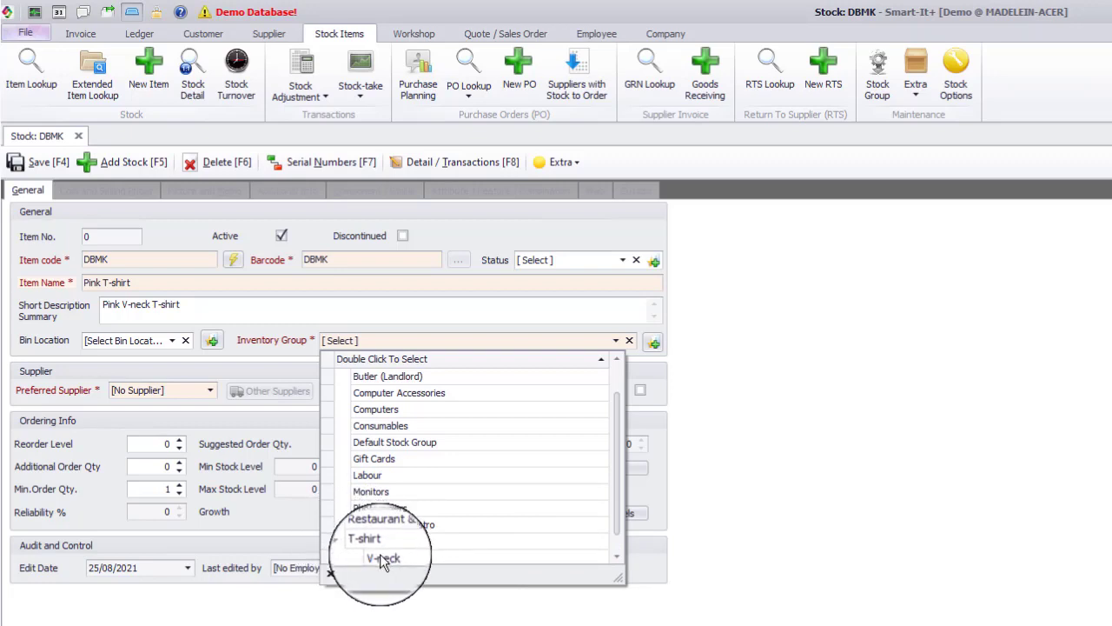
{"action": "double_click", "coordinate": [380, 553]}
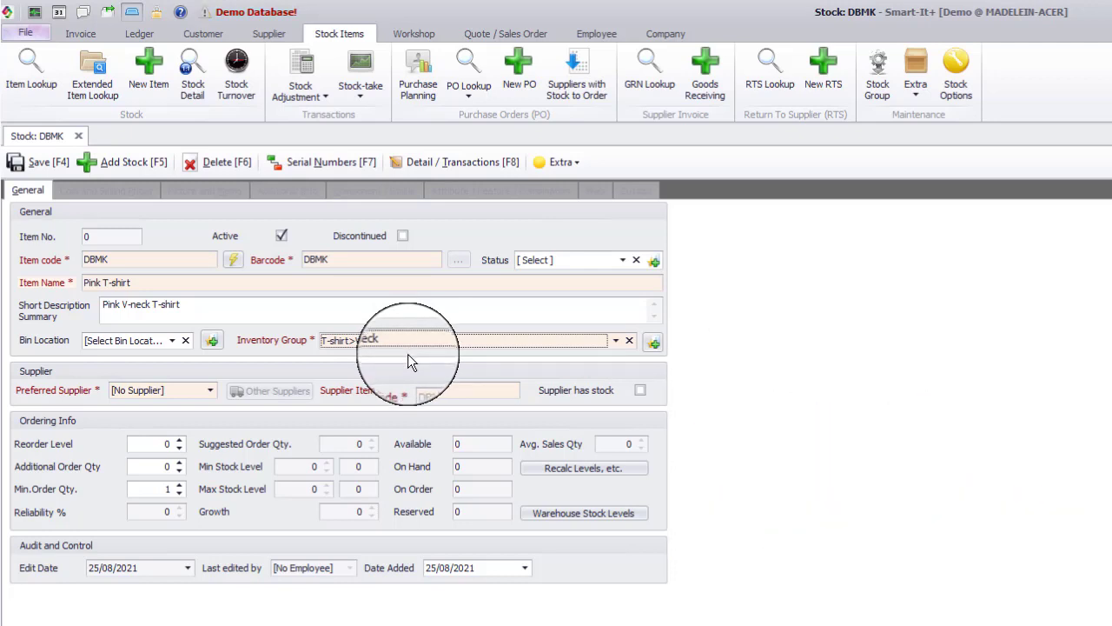
Choose Ocean Tide as the preferred supplier.
{"action": "left_click", "coordinate": [210, 390]}
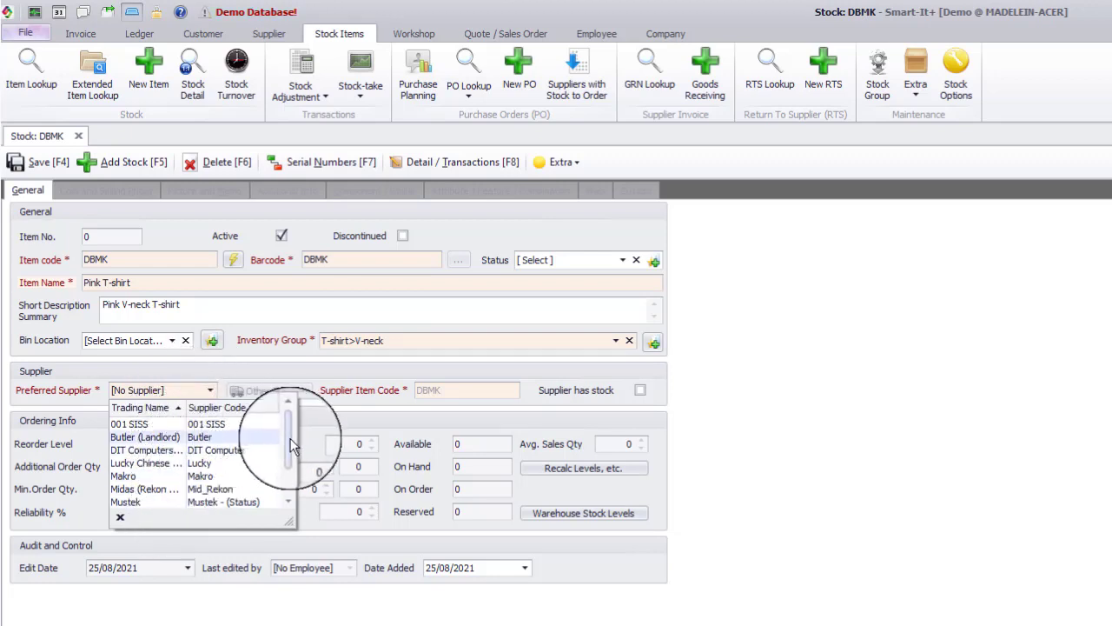
{"action": "scroll", "coordinate": [287, 442], "scroll_direction": "down", "scroll_amount": 1}
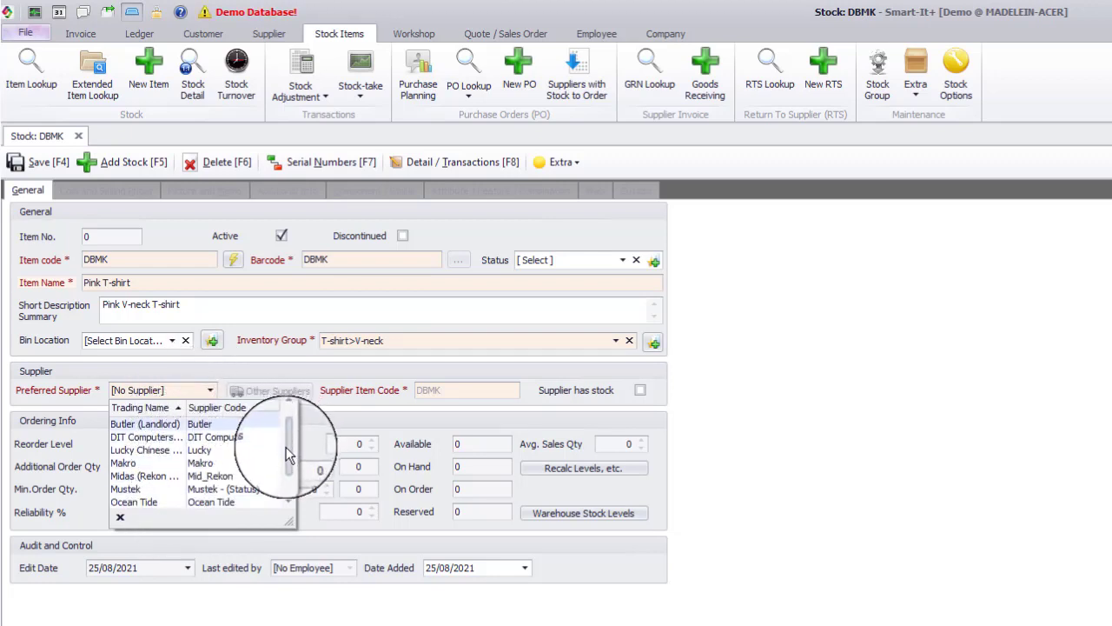
{"action": "left_click", "coordinate": [168, 504]}
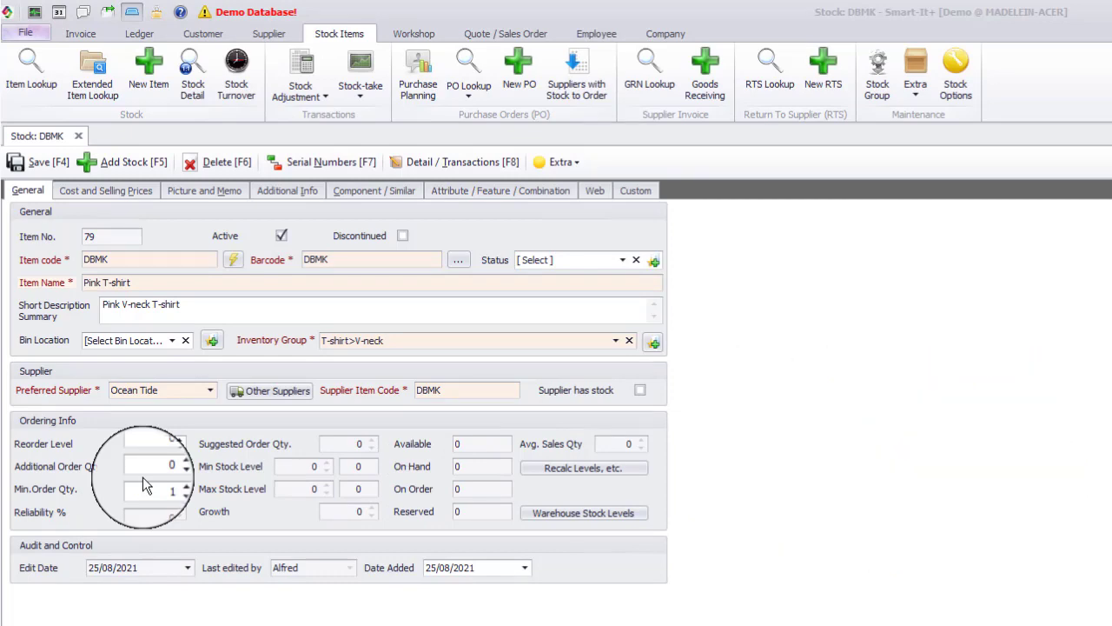
Set the supplier's list price to 80.00 in the cost and selling prices.
{"action": "left_click", "coordinate": [139, 191]}
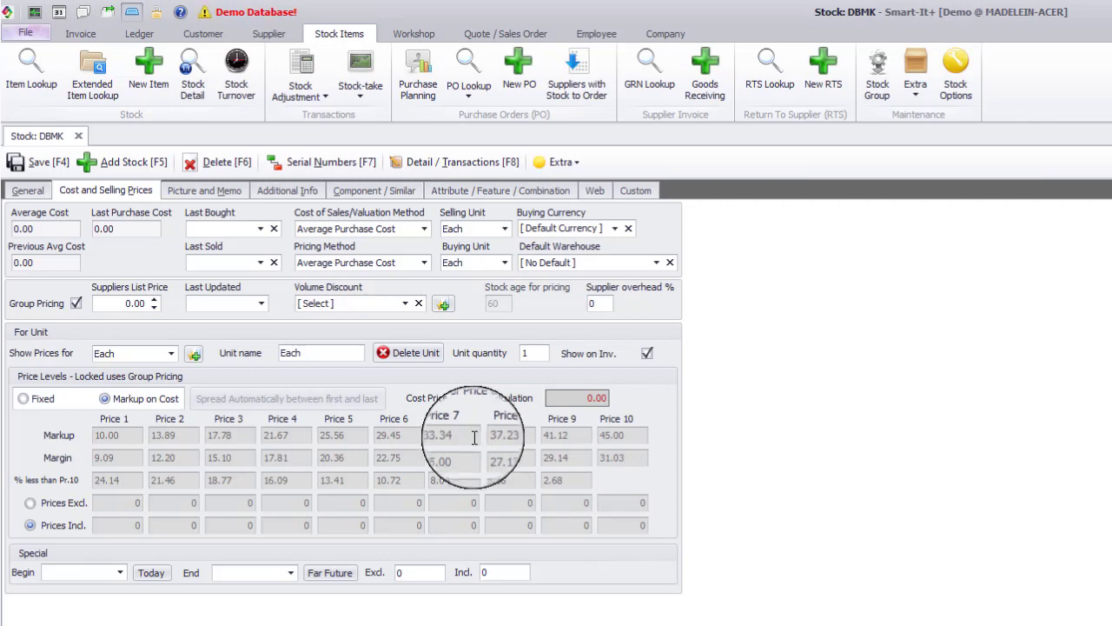
{"action": "left_click", "coordinate": [129, 302]}
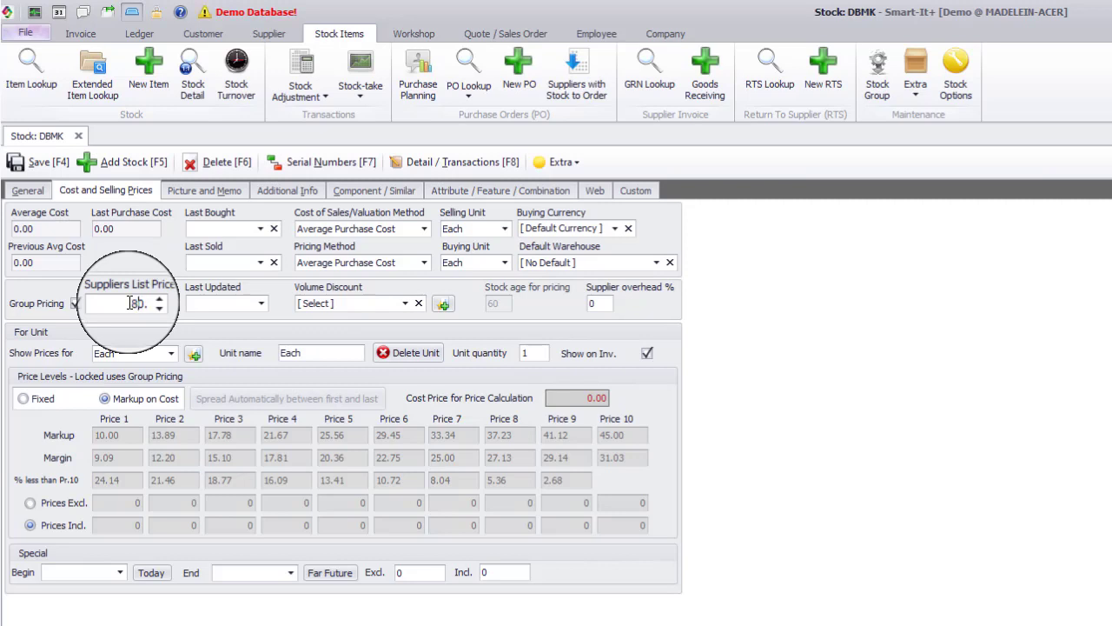
{"action": "key", "text": "Tab"}
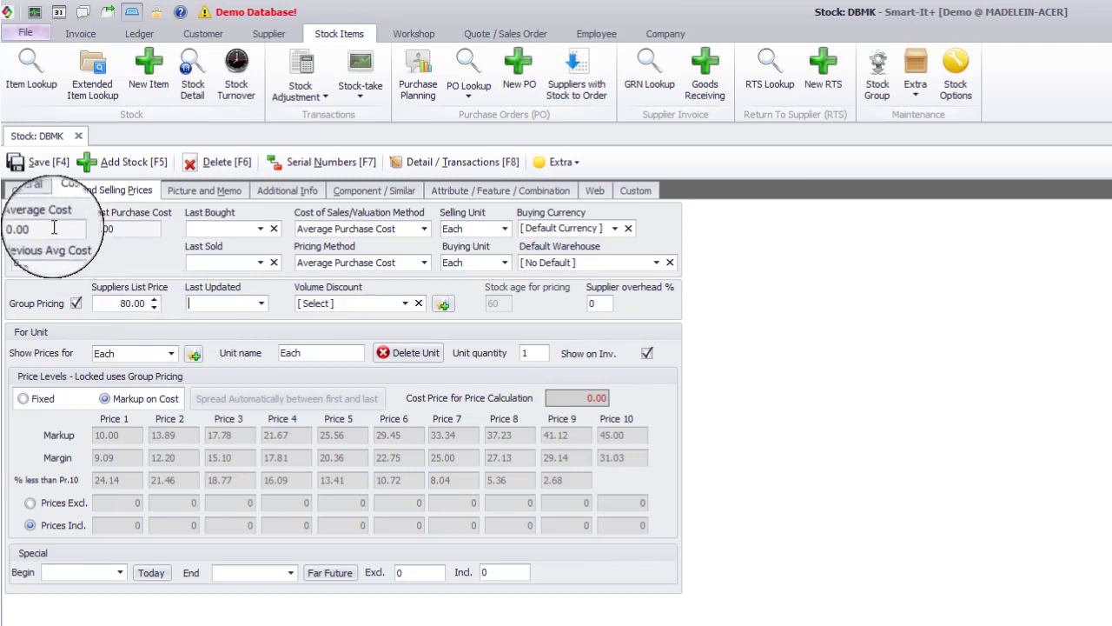
Change the pricing method to Supplier list price + overhead %.
{"action": "mouse_move", "coordinate": [52, 230]}
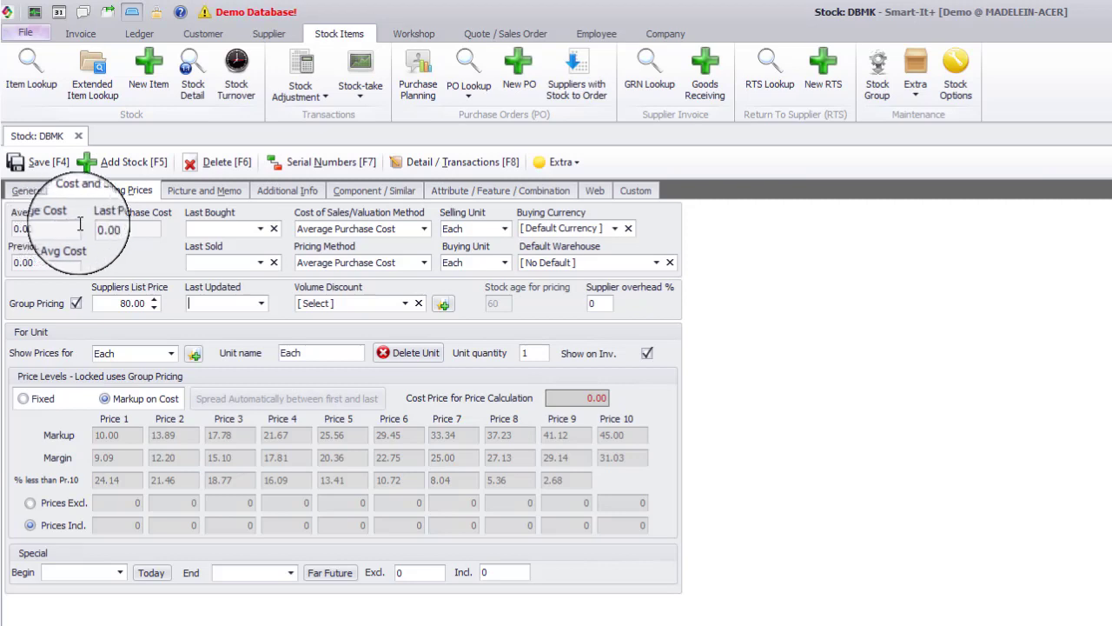
{"action": "left_click", "coordinate": [424, 264]}
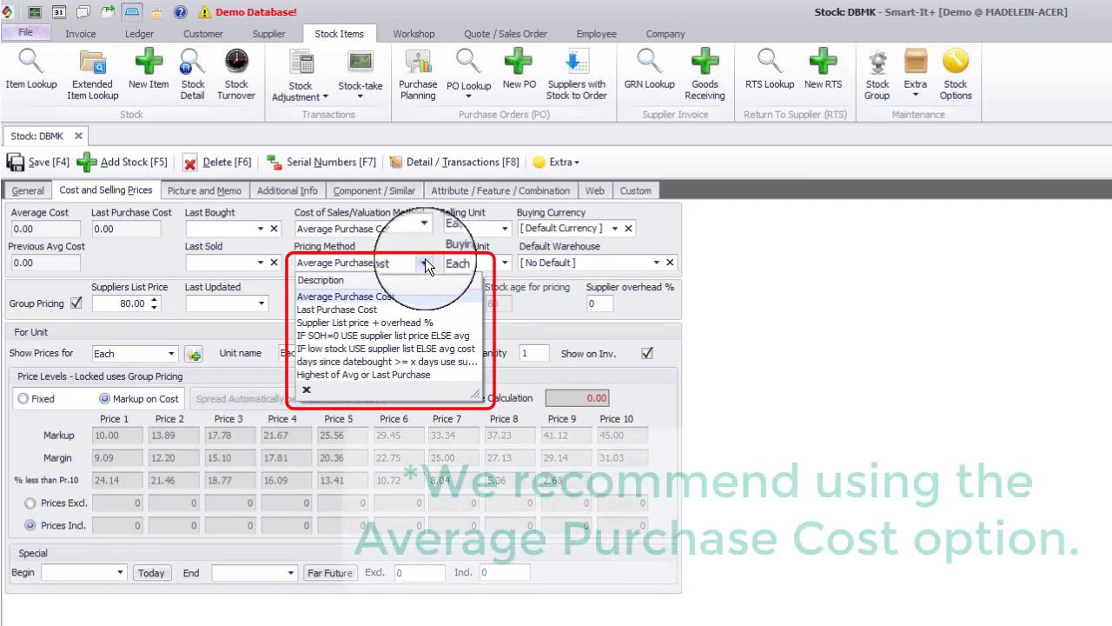
{"action": "left_click", "coordinate": [393, 322]}
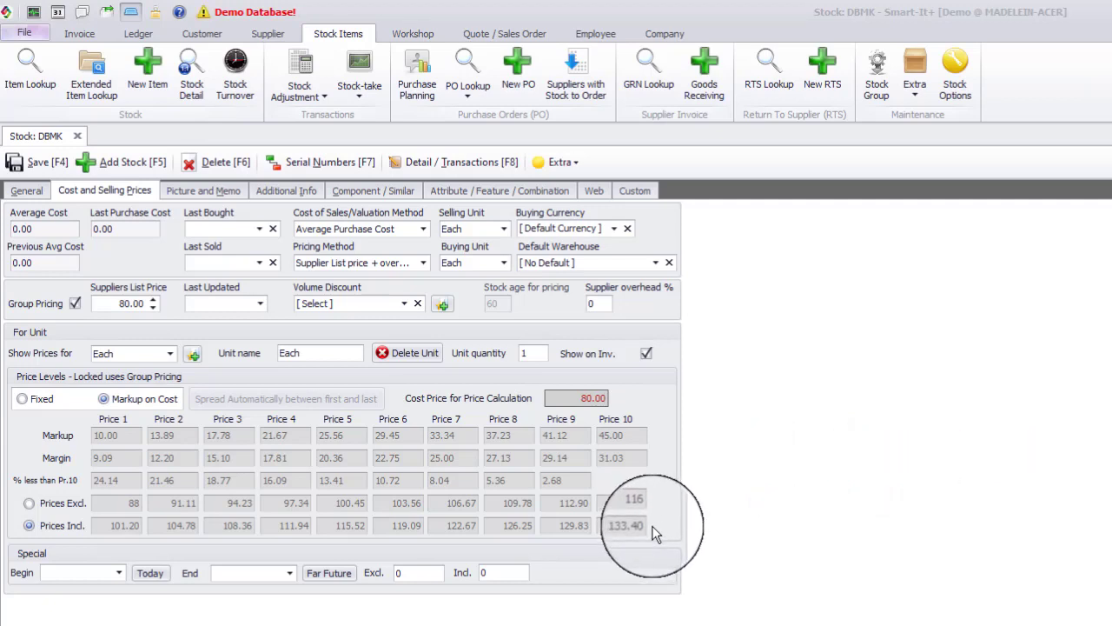
Turn off group pricing and set the Price 10 markup to 50.
{"action": "left_click", "coordinate": [75, 306]}
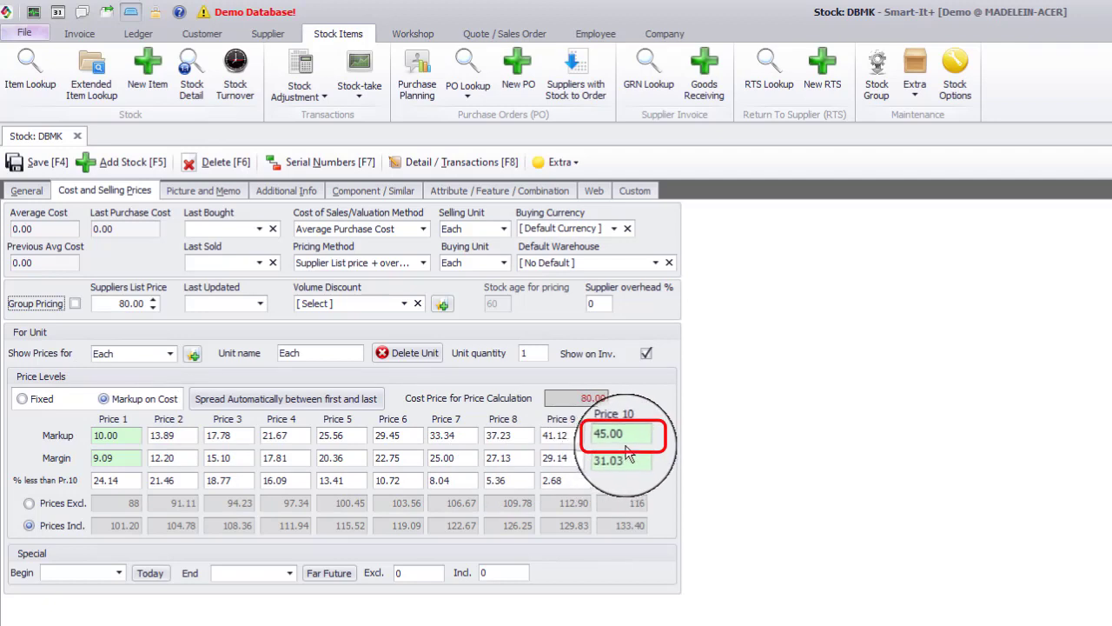
{"action": "left_click_drag", "start_coordinate": [626, 436], "coordinate": [589, 432]}
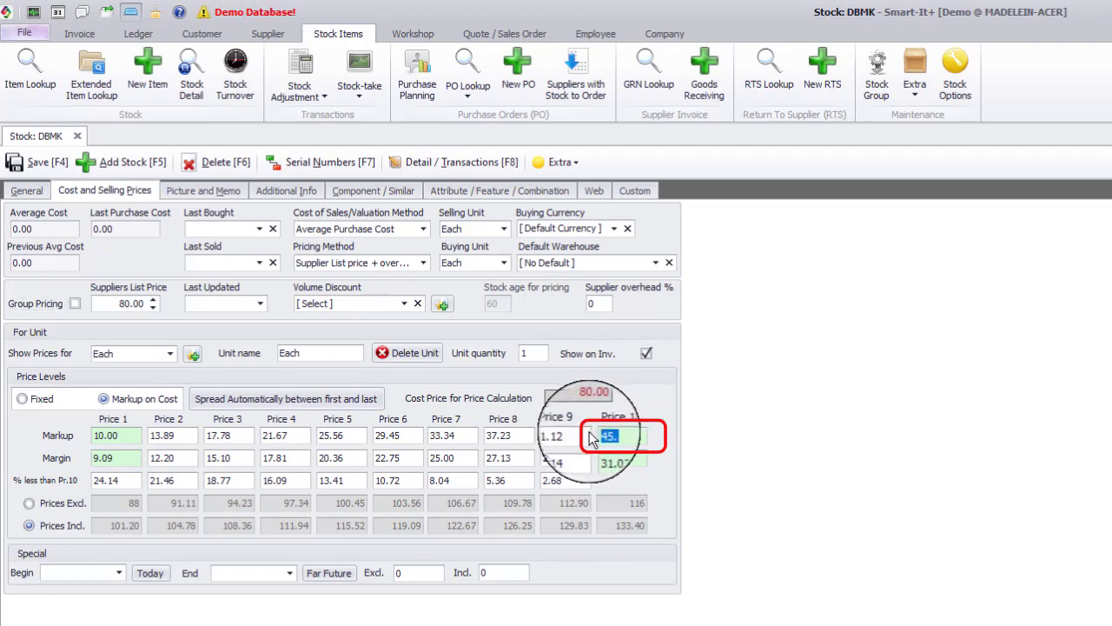
{"action": "type", "text": "5"}
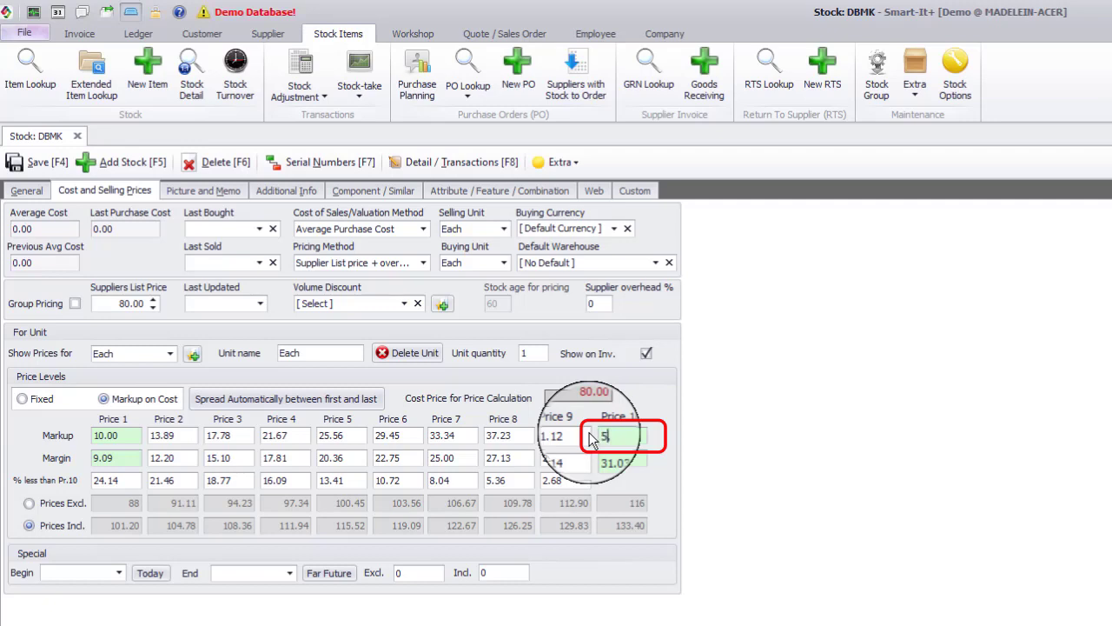
{"action": "type", "text": "0."}
{"action": "key", "text": "Tab"}
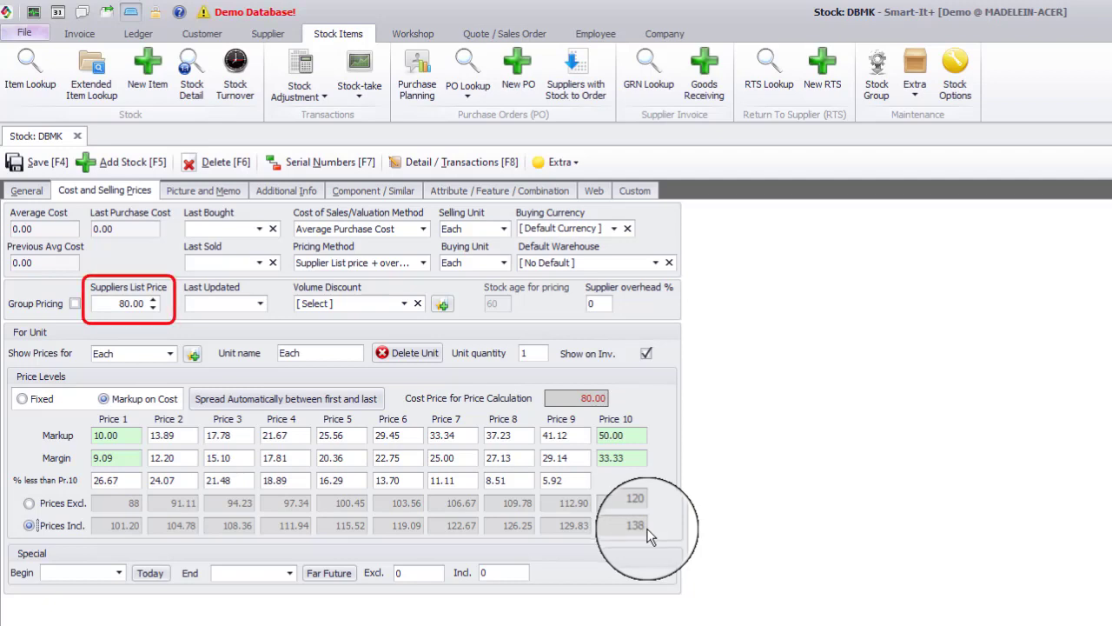
Set the supplier's list price to 100.00.
{"action": "double_click", "coordinate": [131, 303]}
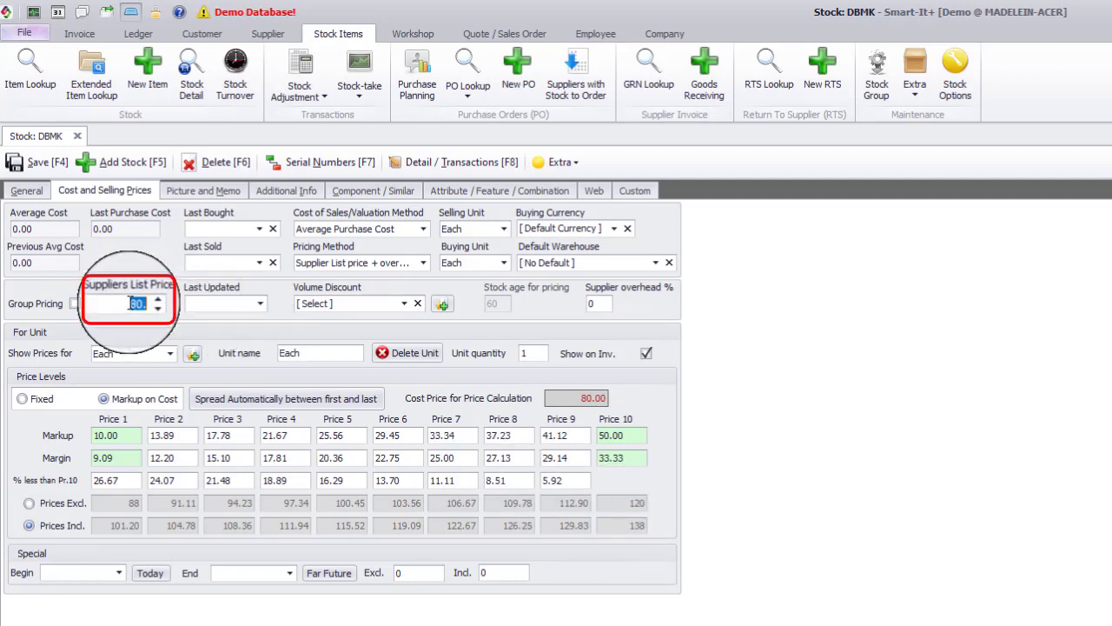
{"action": "type", "text": "100"}
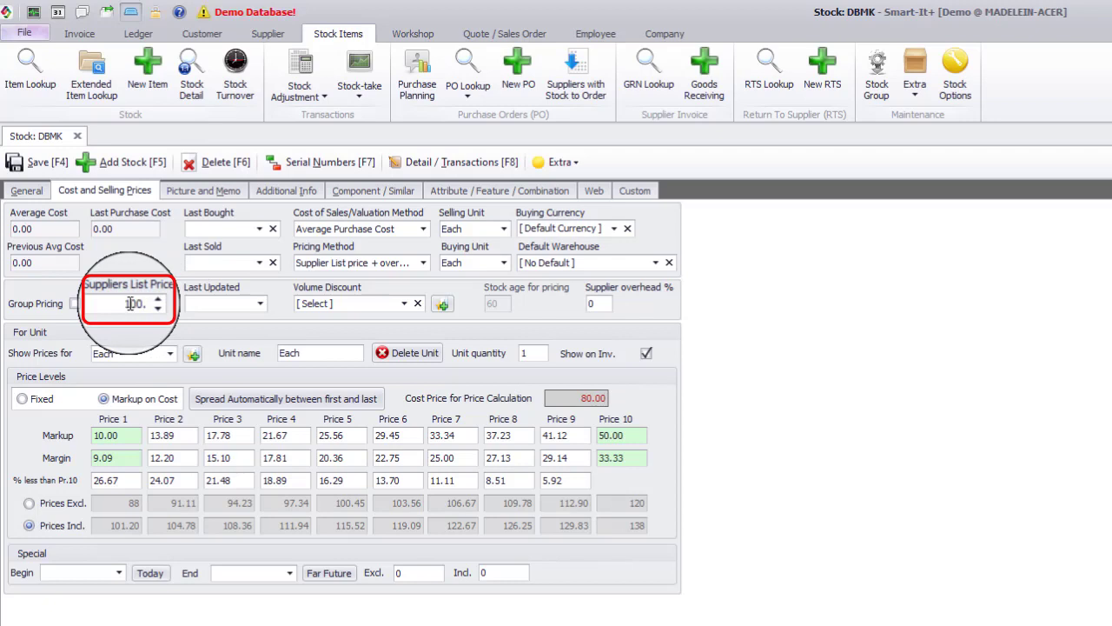
{"action": "key", "text": "Tab"}
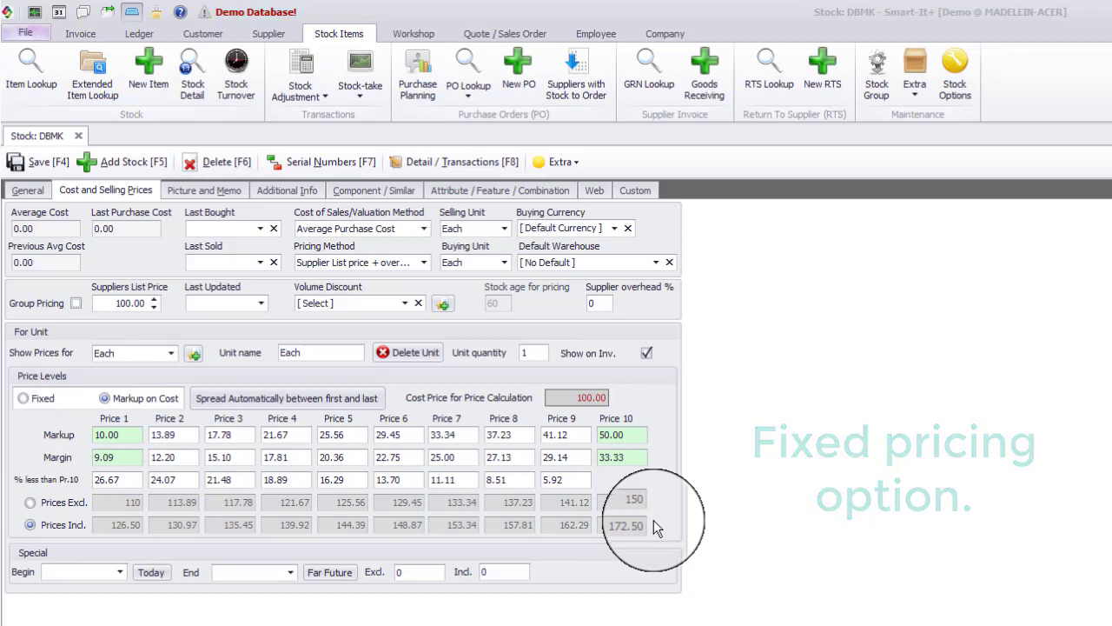
Switch price levels to Fixed and set the Price 10 inclusive price to 180.
{"action": "left_click", "coordinate": [23, 399]}
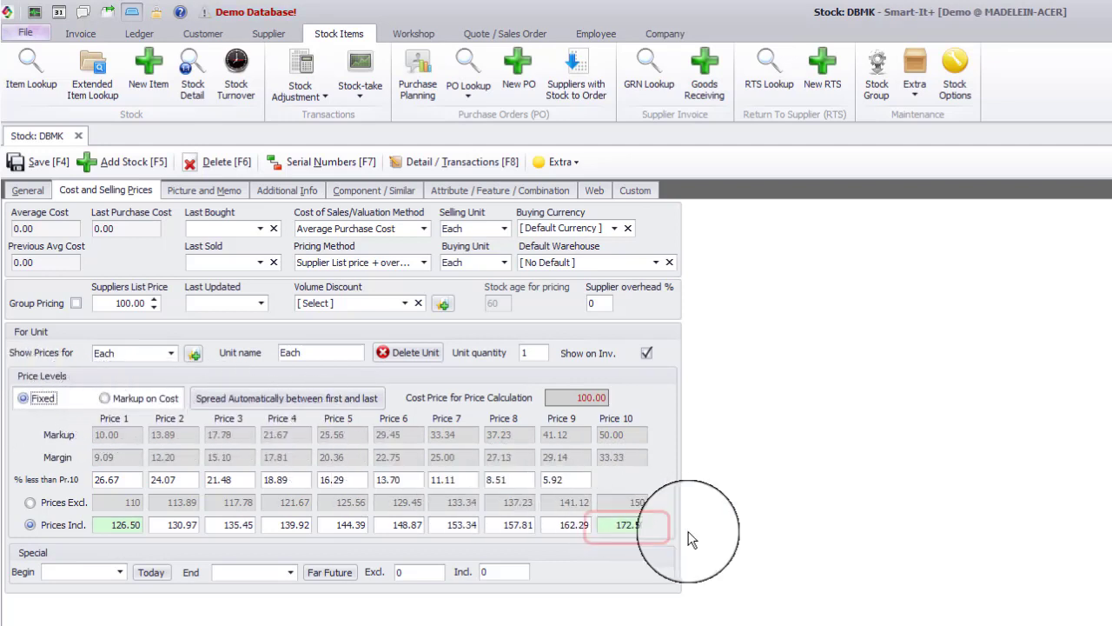
{"action": "left_click", "coordinate": [629, 520]}
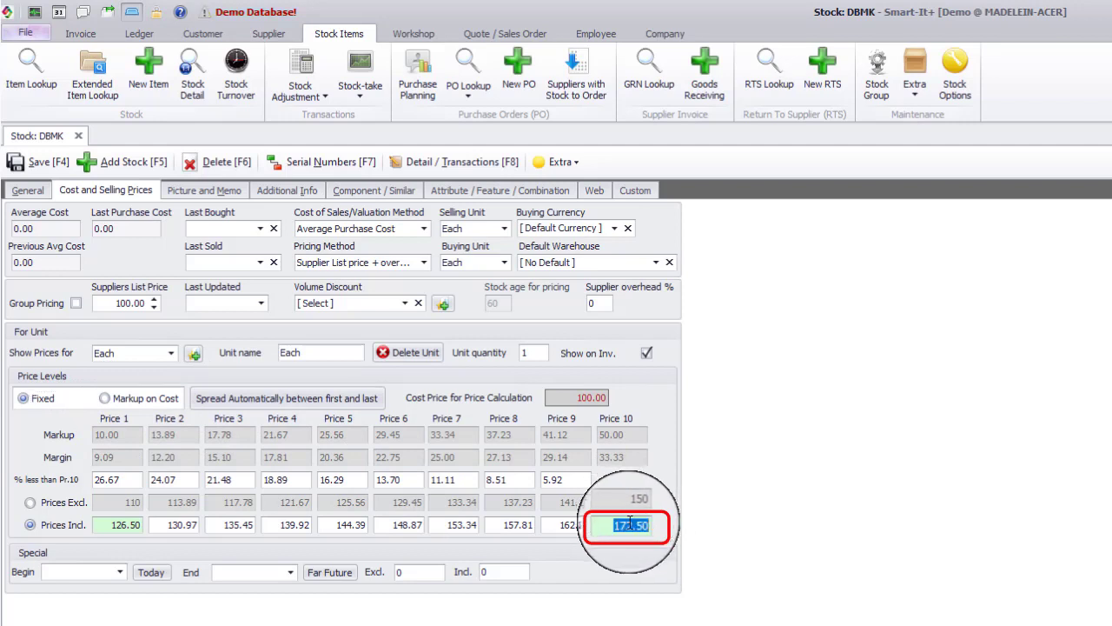
{"action": "type", "text": "180"}
{"action": "key", "text": "Tab"}
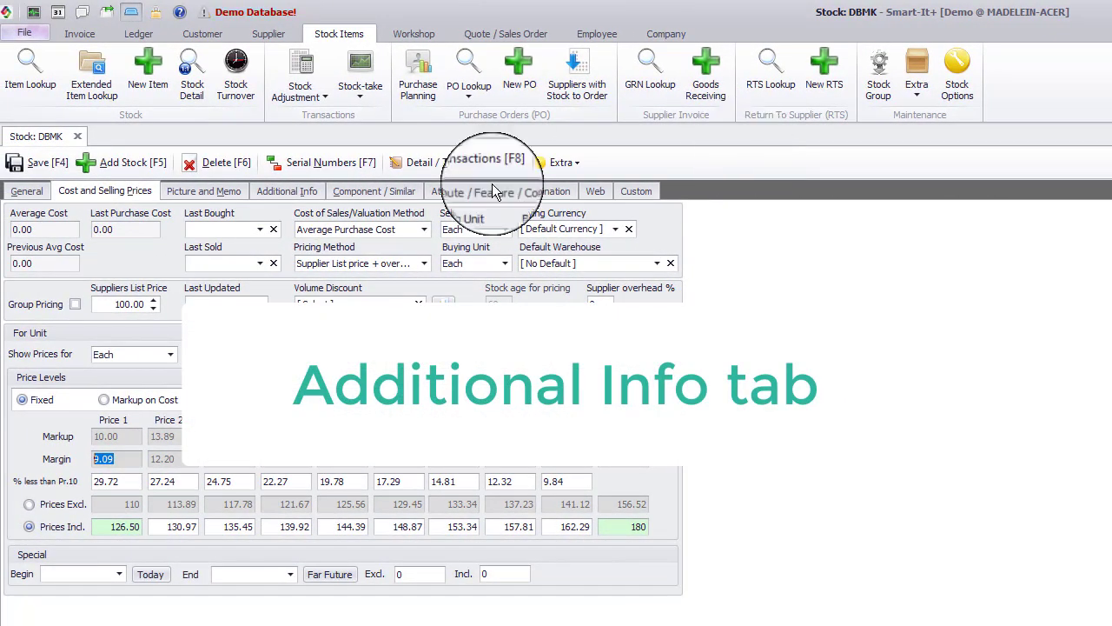
Mark the item as a Service Item in its additional info.
{"action": "left_click", "coordinate": [289, 192]}
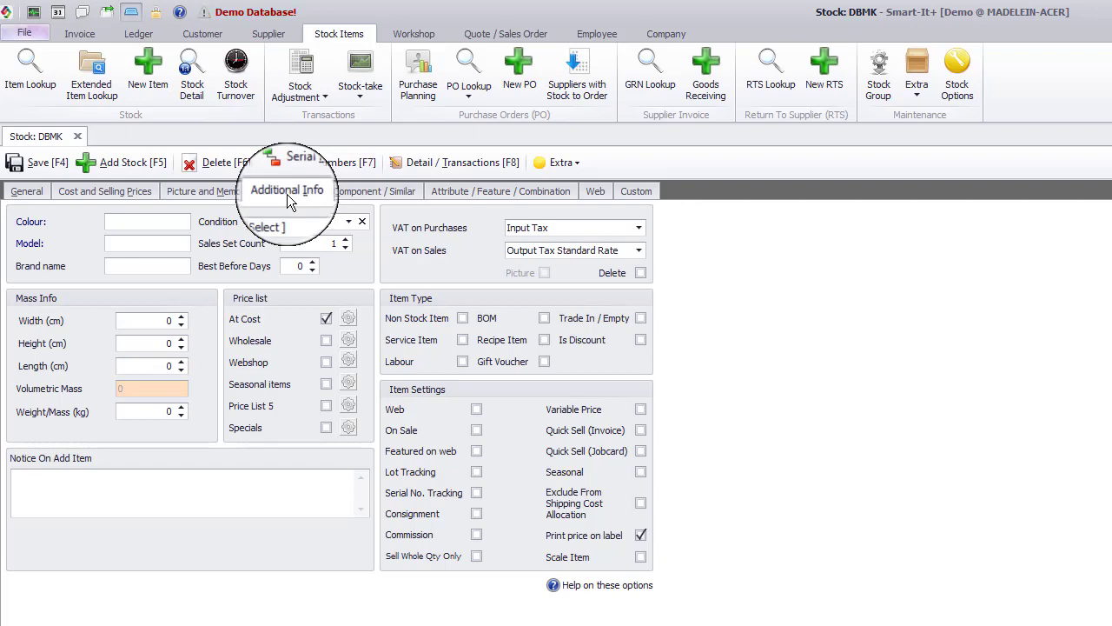
{"action": "left_click", "coordinate": [463, 341]}
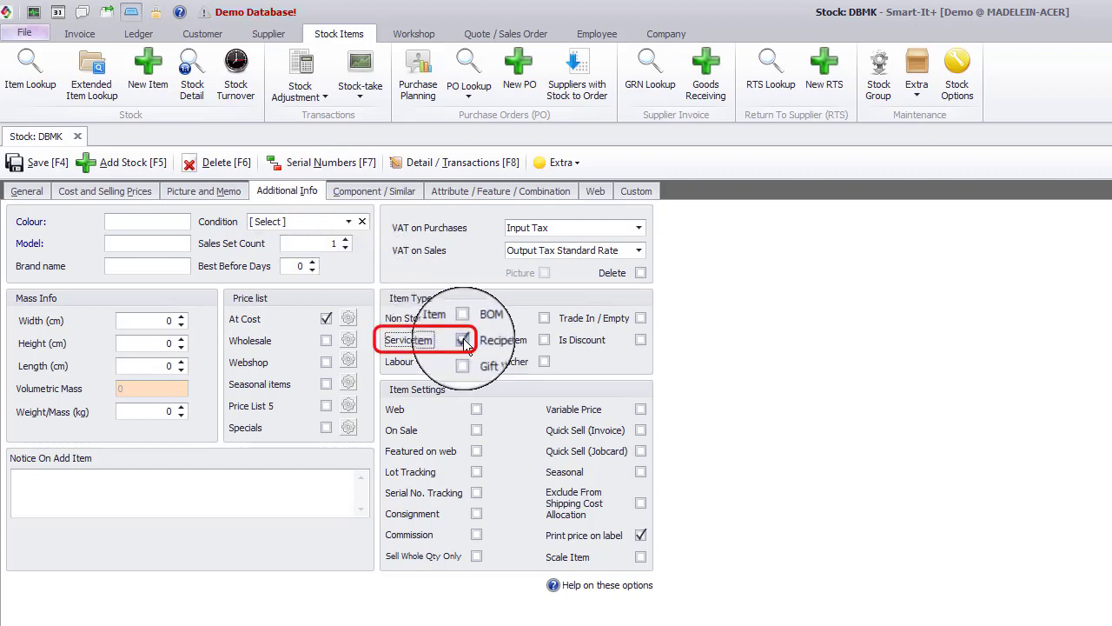